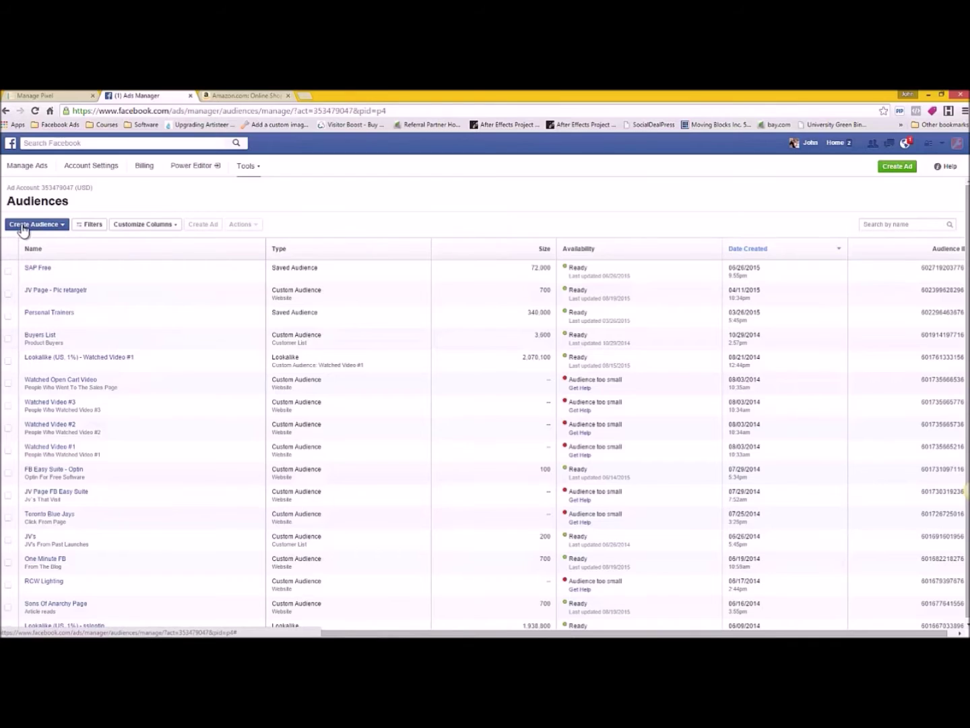
Step: Start a new custom audience based on website traffic
{"action": "left_click", "coordinate": [38, 227]}
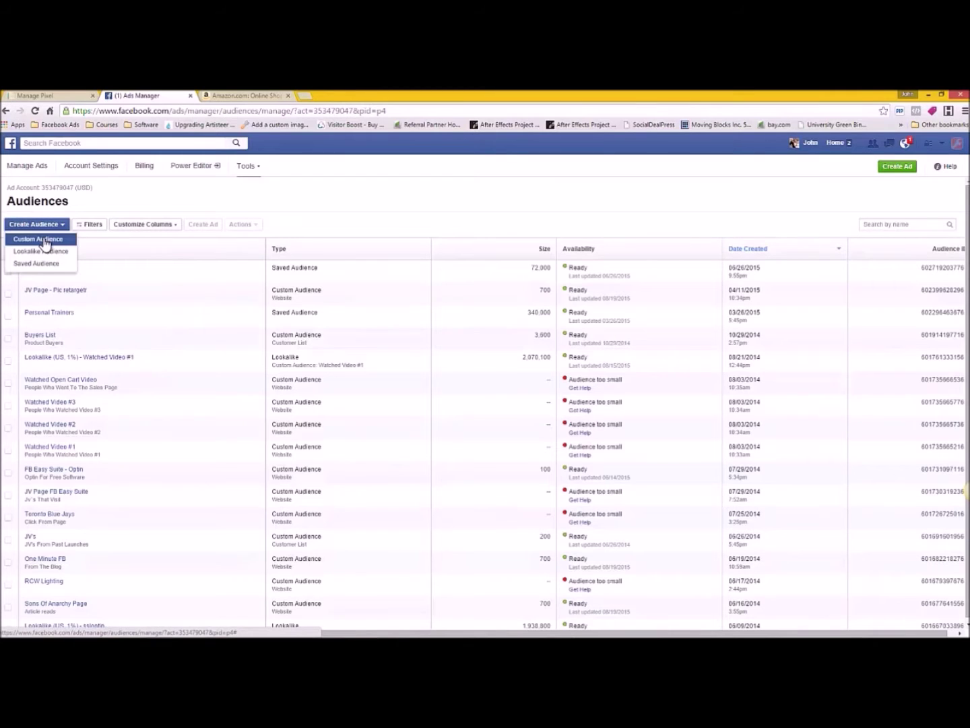
{"action": "left_click", "coordinate": [45, 241]}
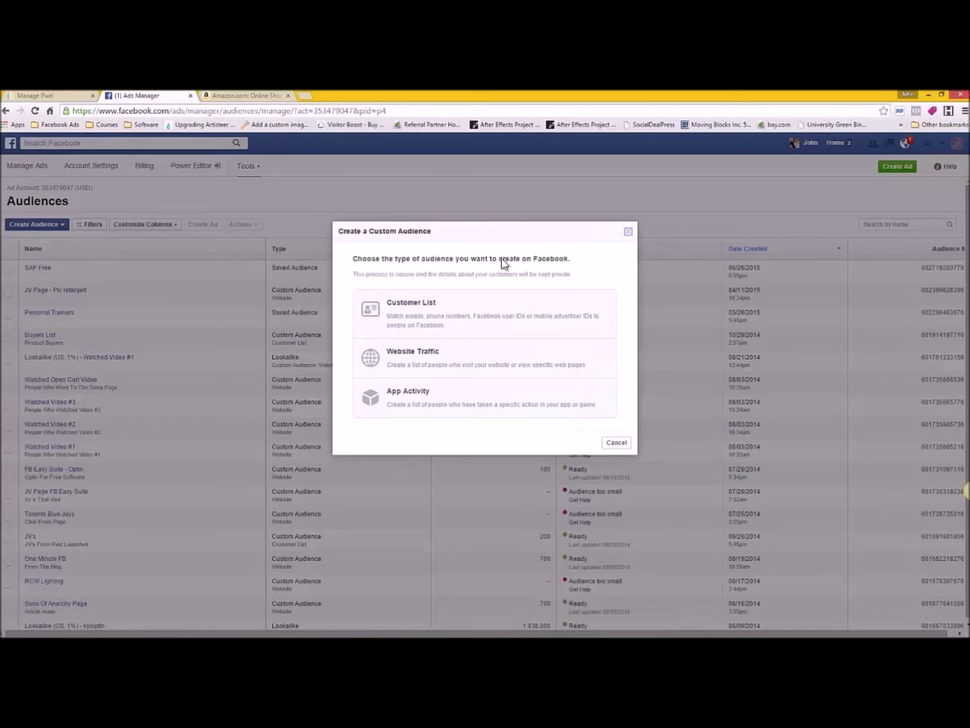
{"action": "left_click", "coordinate": [421, 361]}
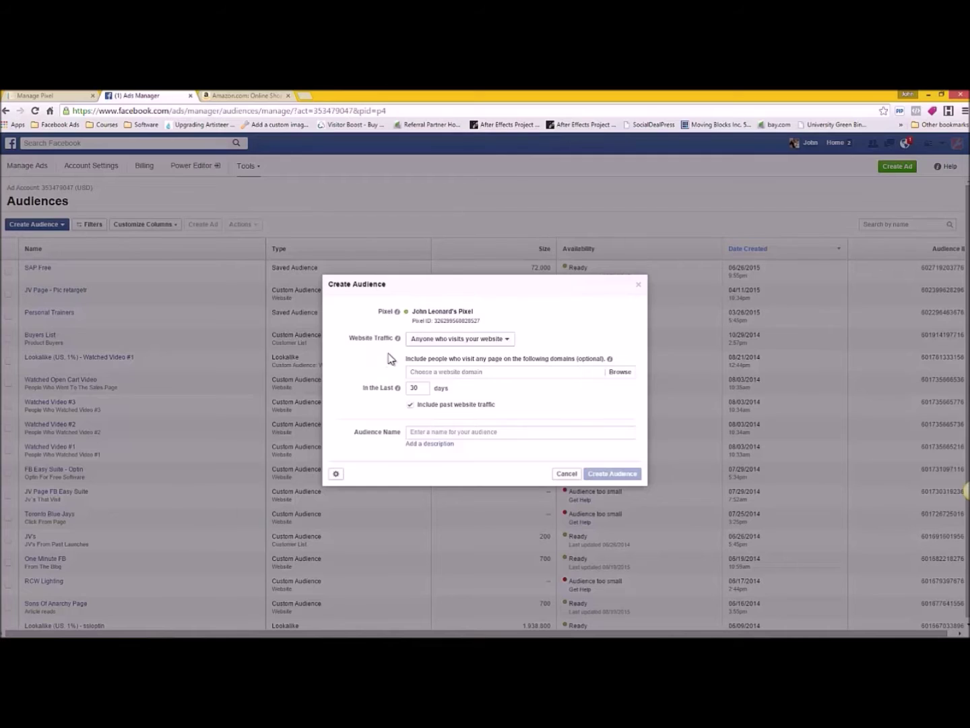
Step: Set the audience's website traffic to people who visit specific web pages
{"action": "left_click", "coordinate": [508, 342]}
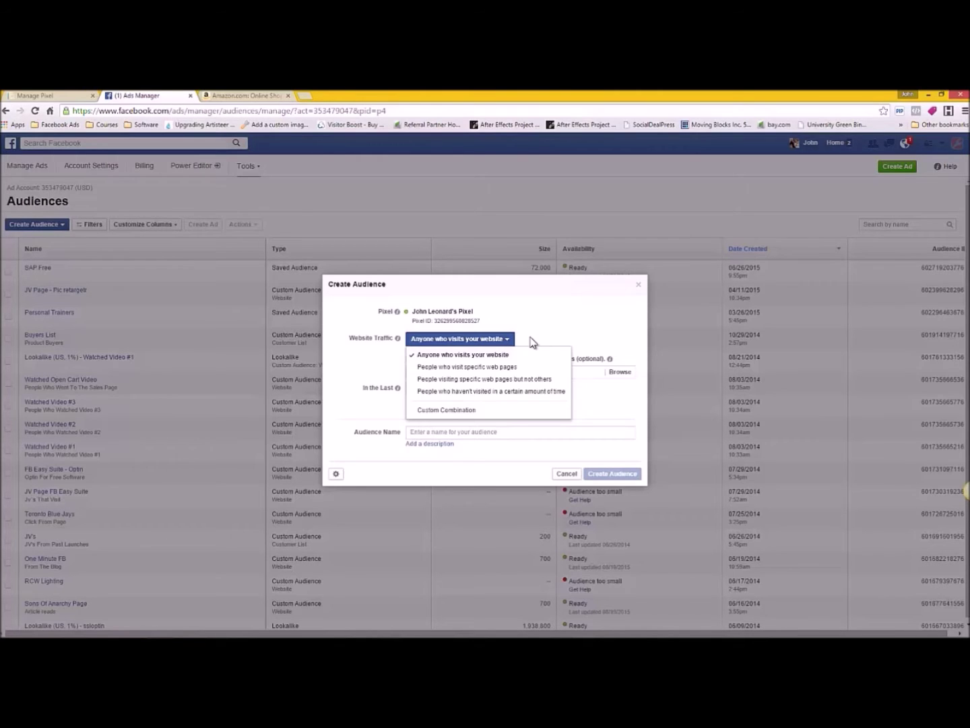
{"action": "left_click", "coordinate": [359, 418]}
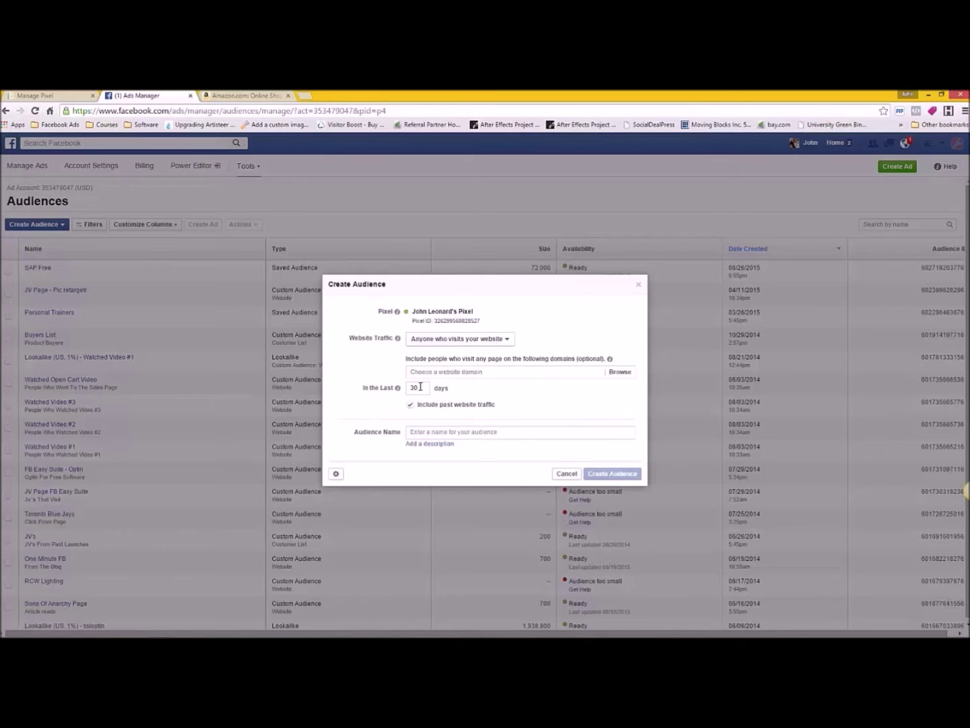
{"action": "left_click", "coordinate": [555, 372]}
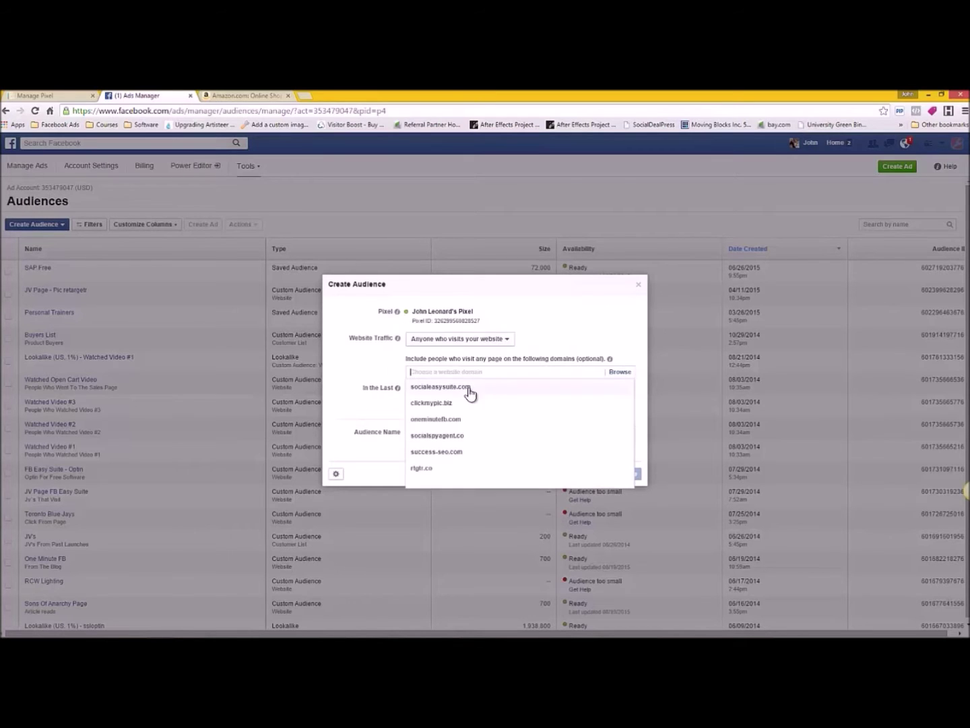
{"action": "left_click", "coordinate": [450, 343]}
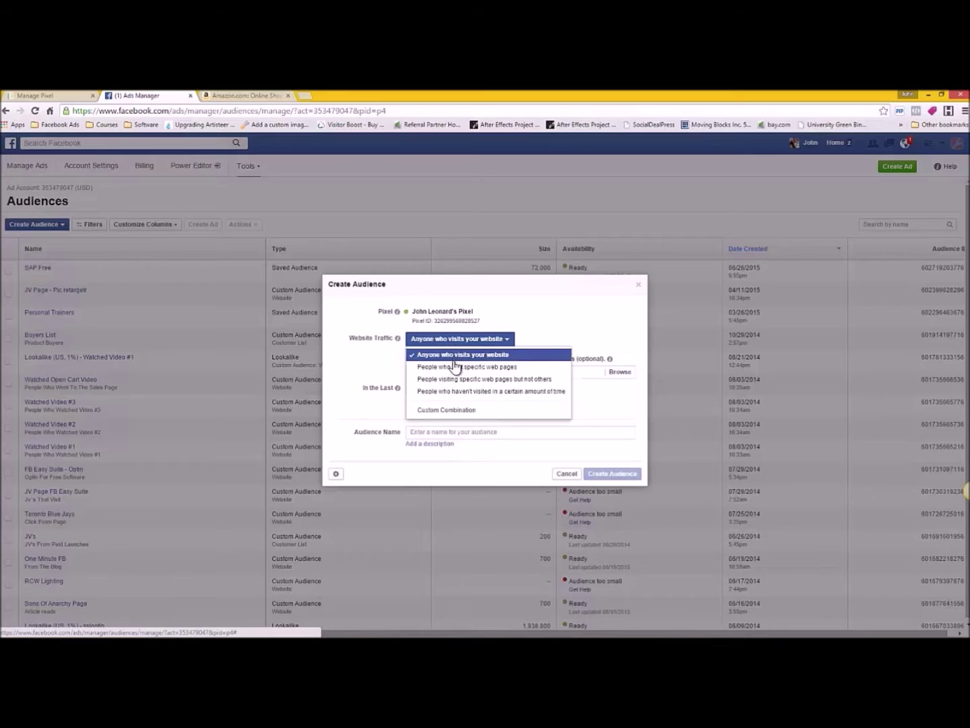
{"action": "left_click", "coordinate": [452, 368]}
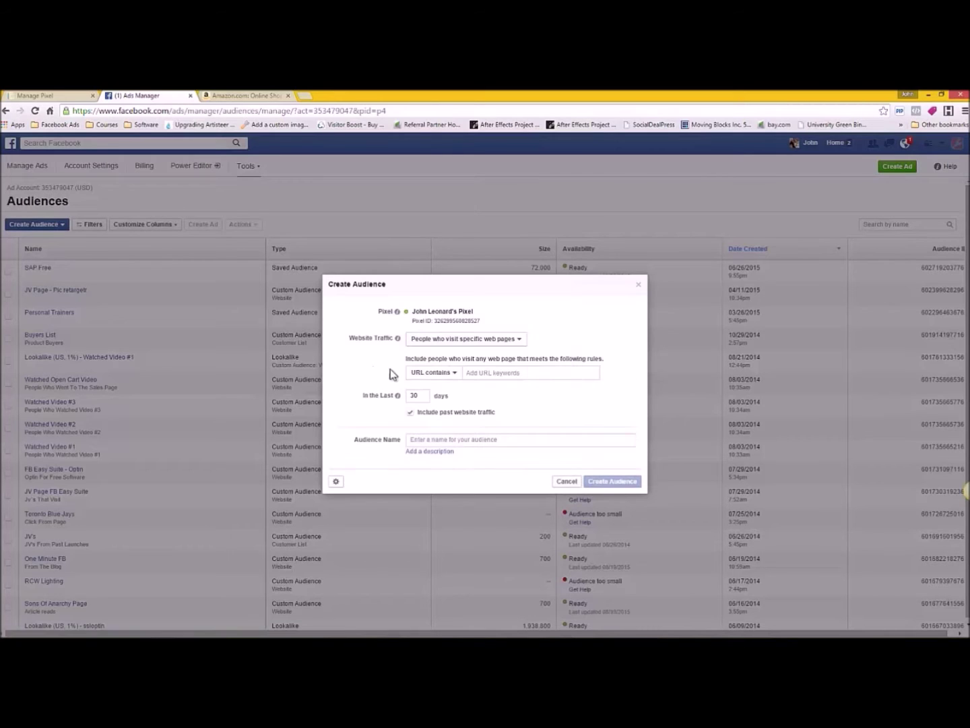
Step: Set the web page rule to URL equals and the audience duration to 180 days
{"action": "left_click", "coordinate": [450, 373]}
{"action": "left_click", "coordinate": [450, 388]}
{"action": "left_click", "coordinate": [383, 398]}
{"action": "double_click", "coordinate": [410, 397]}
Step: Name the audience "Test For Demo"
{"action": "left_click", "coordinate": [482, 439]}
{"action": "type", "text": "Tes"}
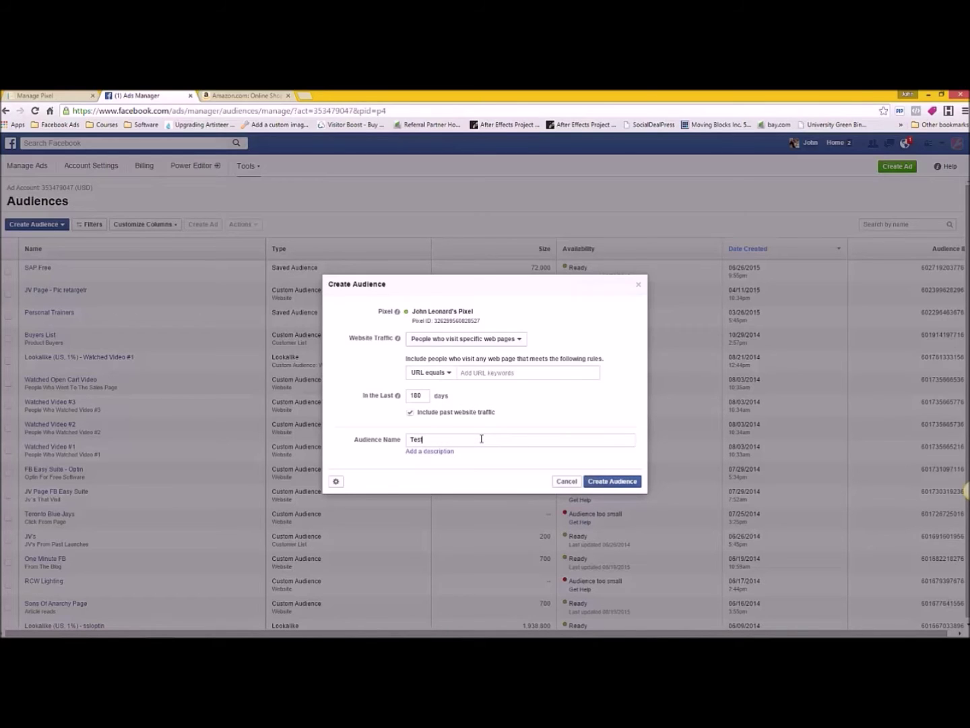
{"action": "type", "text": "t For Demo"}
Step: Open the custom audience pixel code and copy the whole Facebook Pixel snippet
{"action": "left_click", "coordinate": [336, 482]}
{"action": "left_click", "coordinate": [351, 502]}
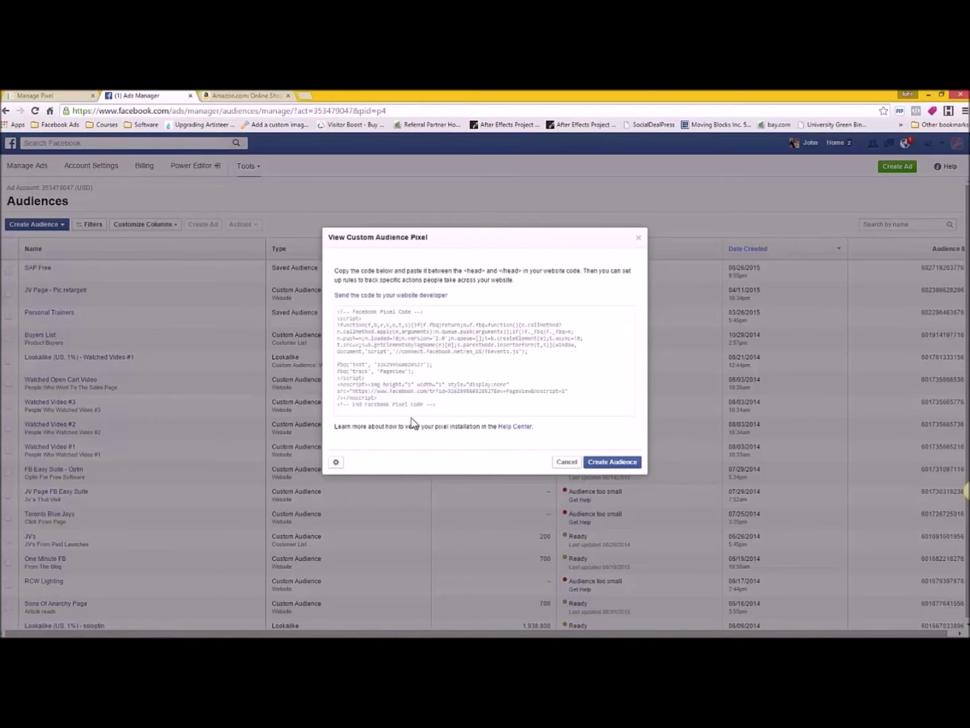
{"action": "left_click_drag", "start_coordinate": [339, 312], "coordinate": [461, 407]}
{"action": "right_click", "coordinate": [425, 367]}
{"action": "left_click", "coordinate": [445, 373]}
Step: In RetargetR, add a pixel titled "Test For Demo" containing the copied Facebook Pixel code, with the description "test"
{"action": "left_click", "coordinate": [60, 95]}
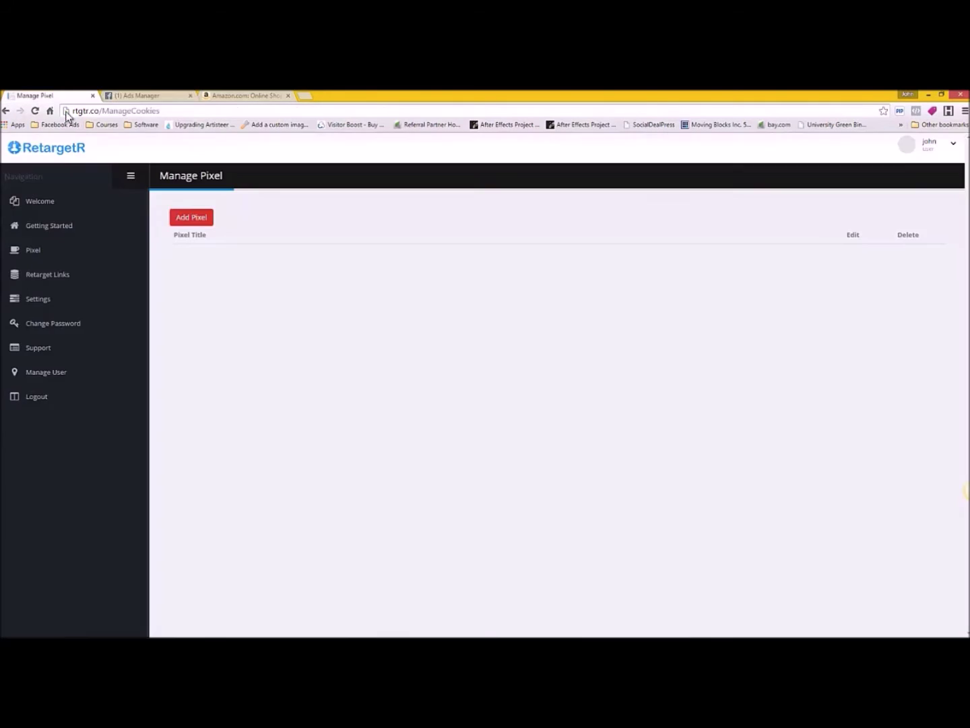
{"action": "left_click", "coordinate": [192, 219]}
{"action": "left_click", "coordinate": [453, 214]}
{"action": "type", "text": "Test For Pre Launch"}
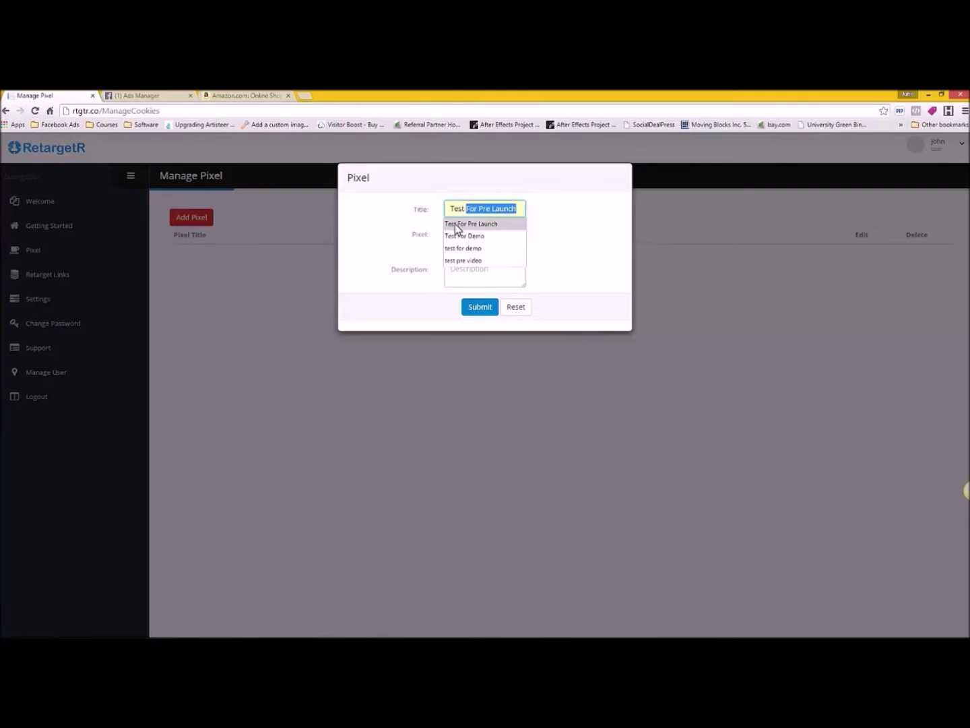
{"action": "left_click", "coordinate": [464, 236]}
{"action": "right_click", "coordinate": [462, 241]}
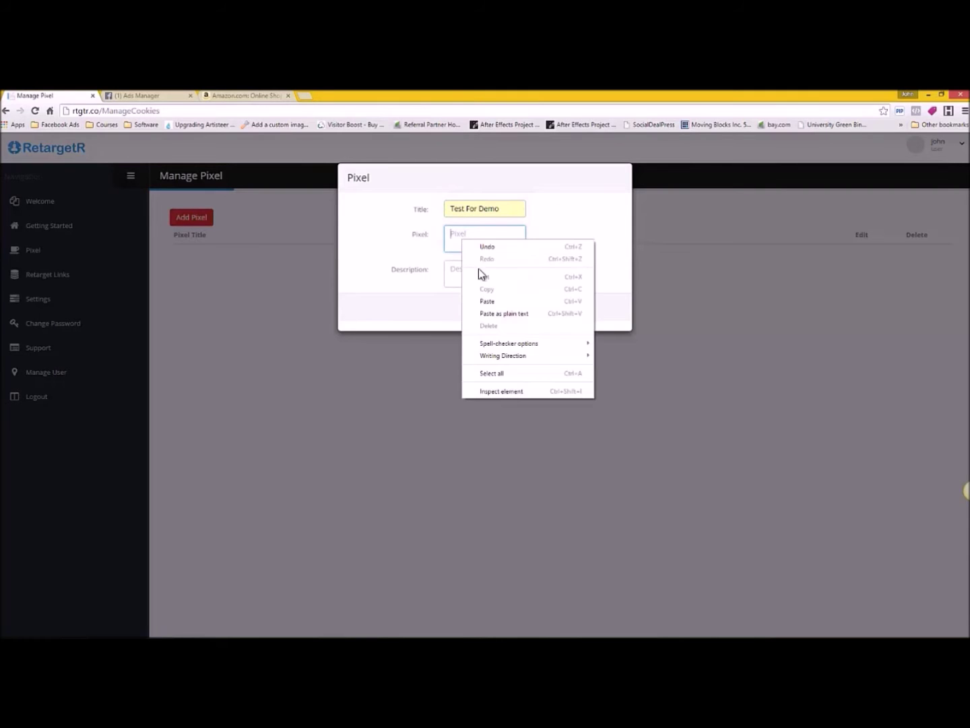
{"action": "left_click", "coordinate": [488, 300]}
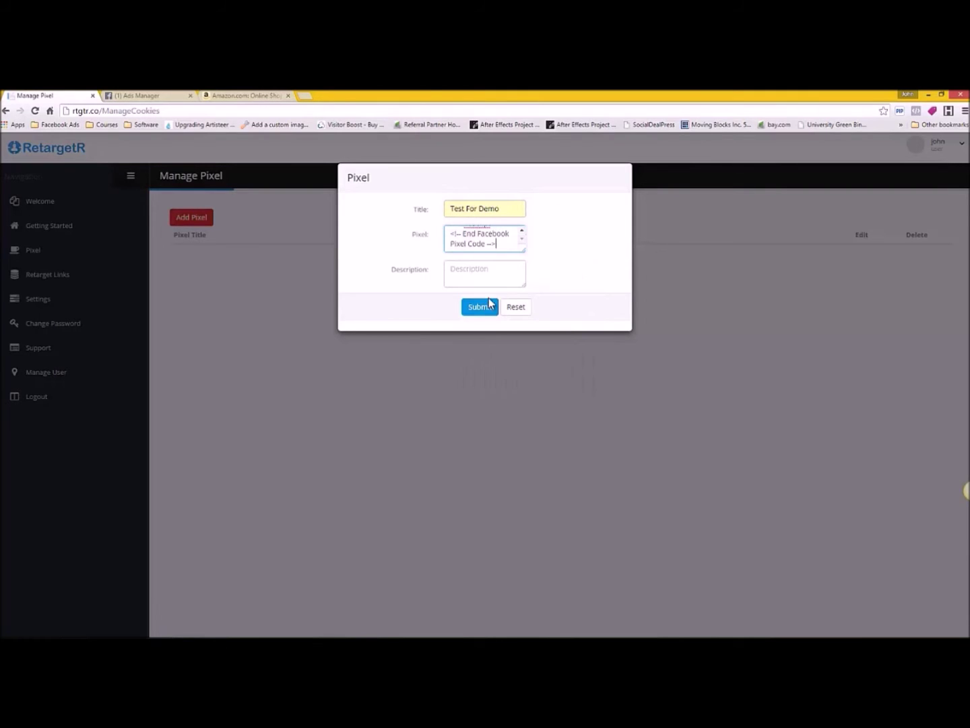
{"action": "left_click", "coordinate": [467, 270]}
{"action": "type", "text": "test"}
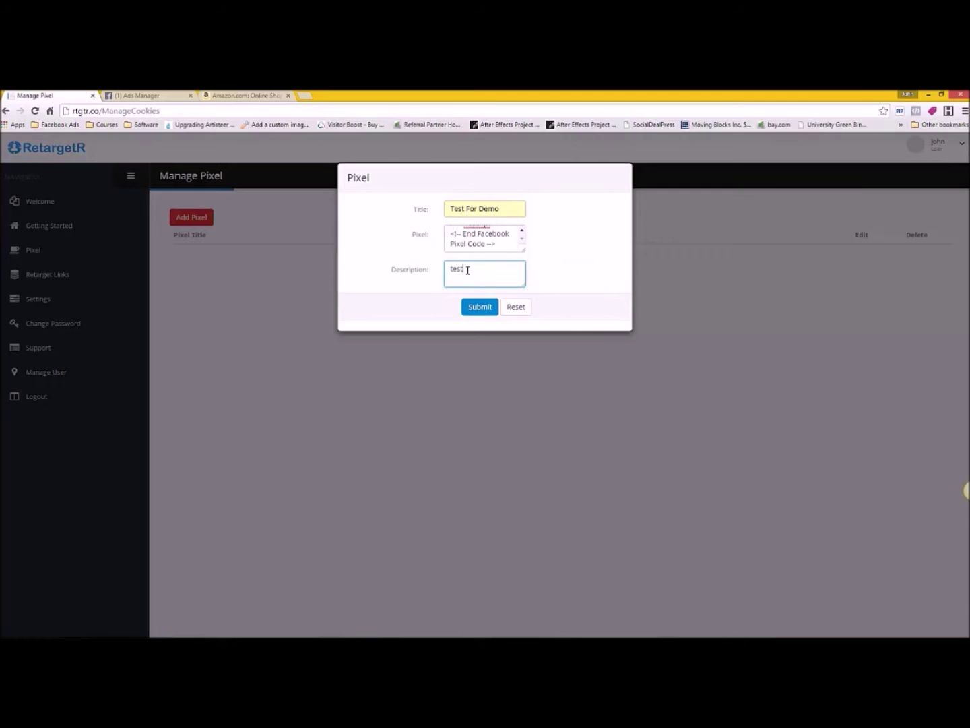
{"action": "left_click", "coordinate": [478, 307]}
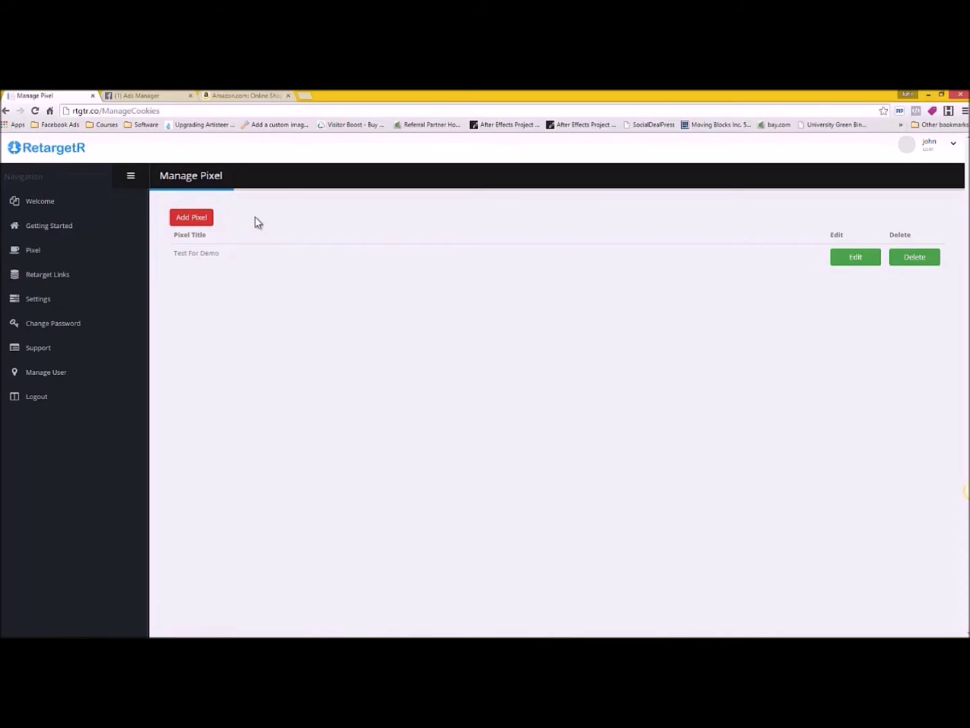
{"action": "left_click", "coordinate": [58, 276]}
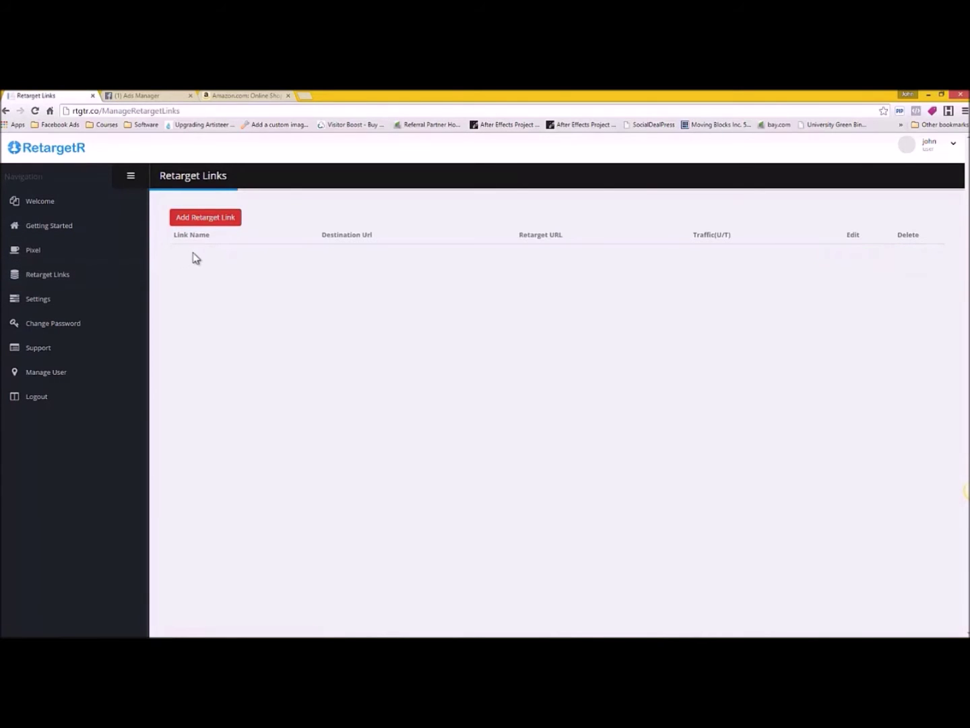
{"action": "left_click", "coordinate": [216, 219]}
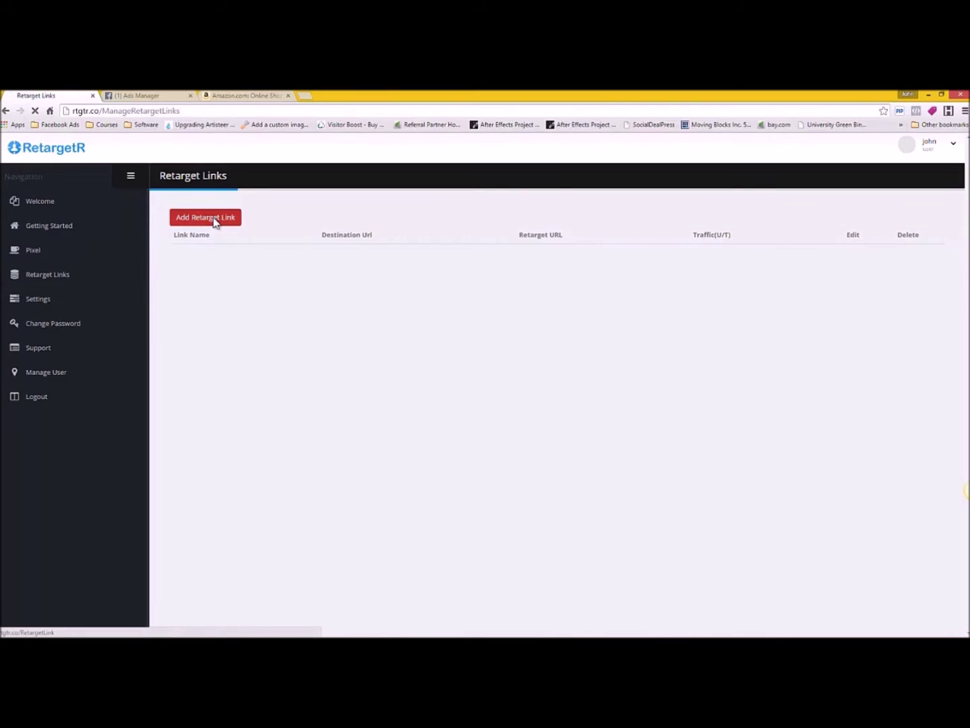
{"action": "left_click", "coordinate": [332, 255]}
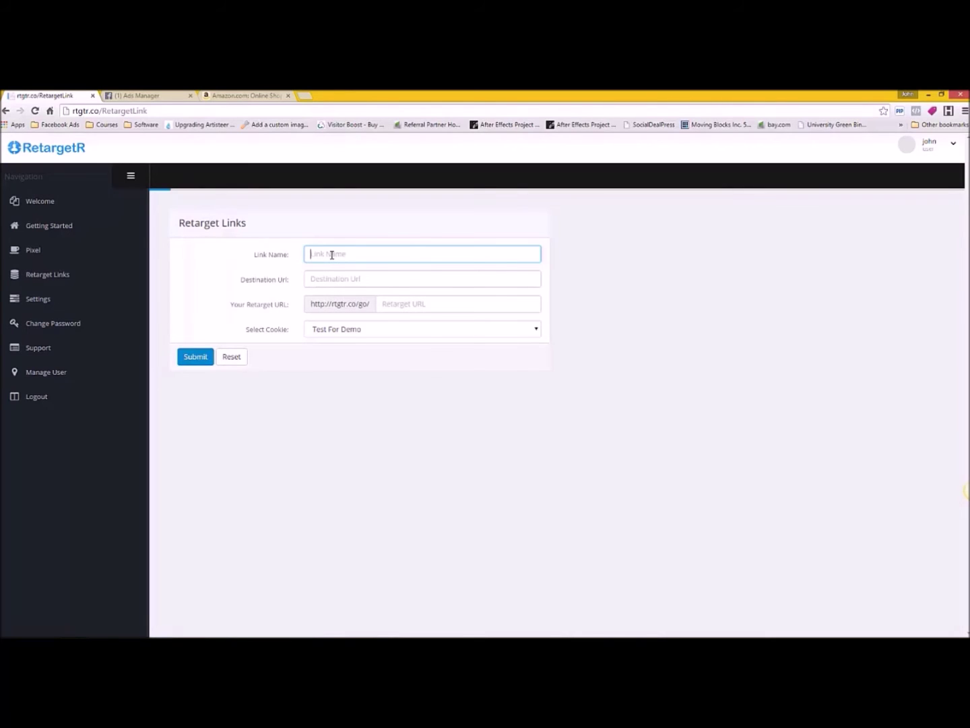
{"action": "type", "text": "Amazon Book"}
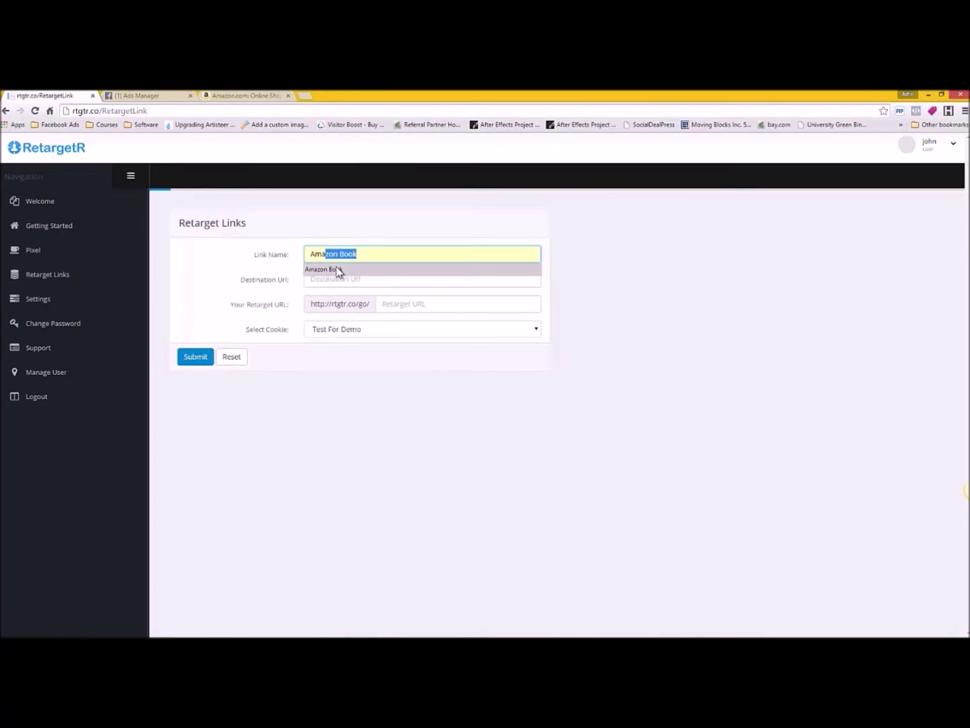
{"action": "left_click", "coordinate": [337, 270]}
{"action": "left_click", "coordinate": [330, 279]}
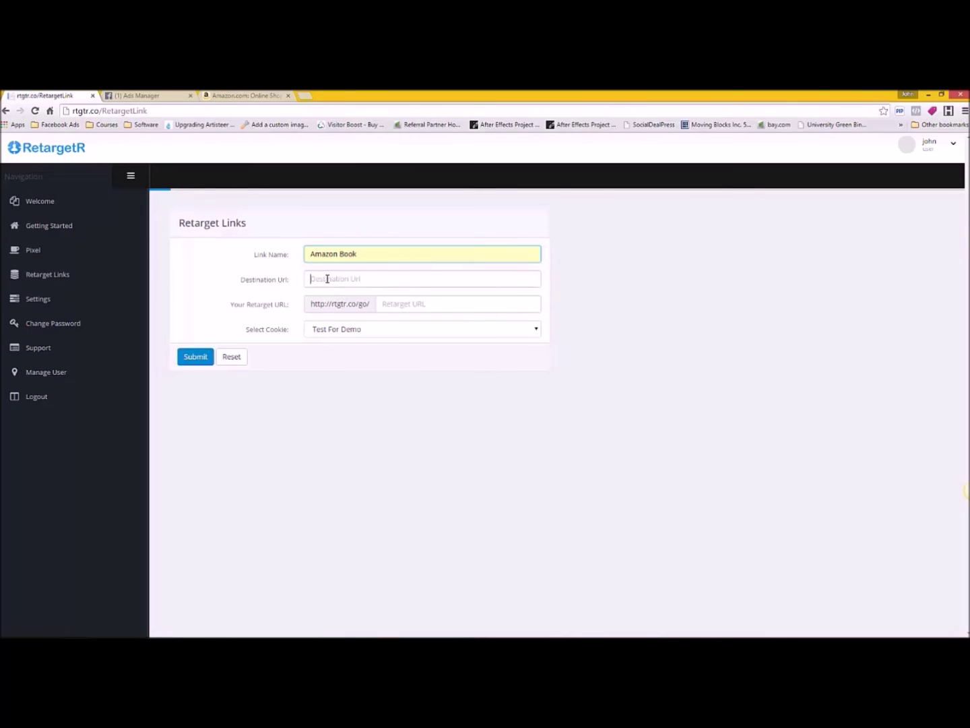
{"action": "left_click", "coordinate": [331, 279]}
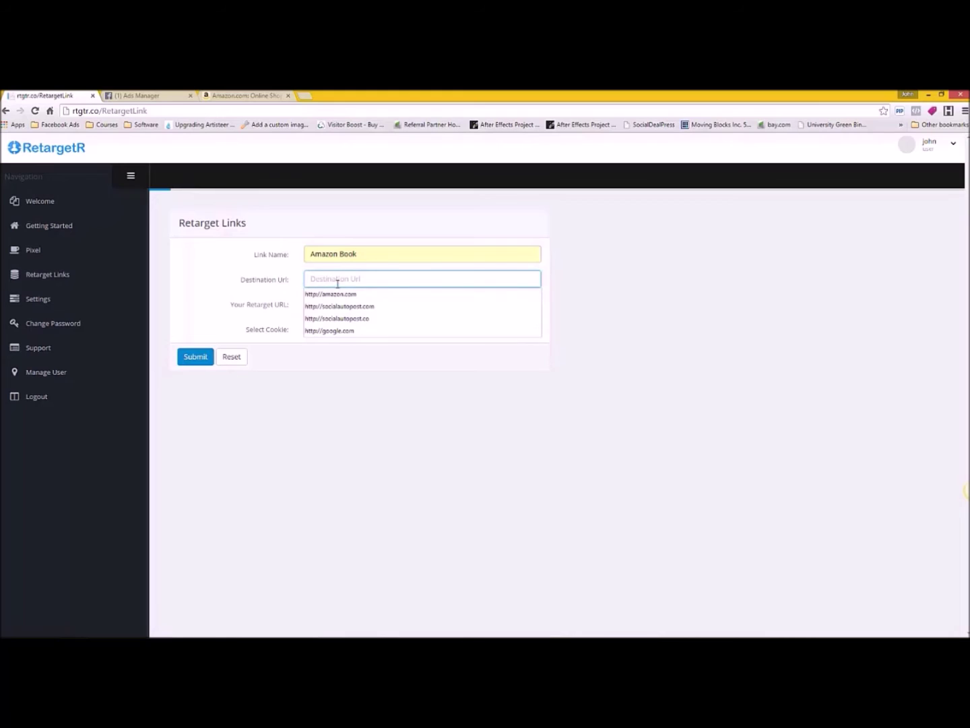
{"action": "left_click", "coordinate": [341, 293]}
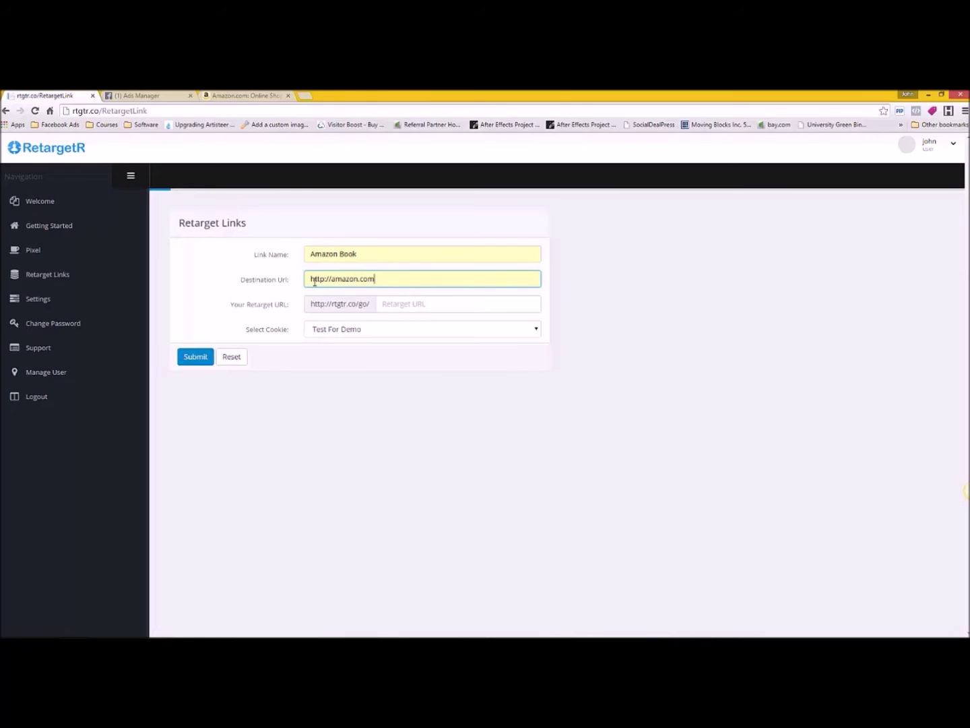
Step: Set the retarget URL ending to "zonbook" and submit the link with the Test For Demo cookie
{"action": "left_click", "coordinate": [428, 303]}
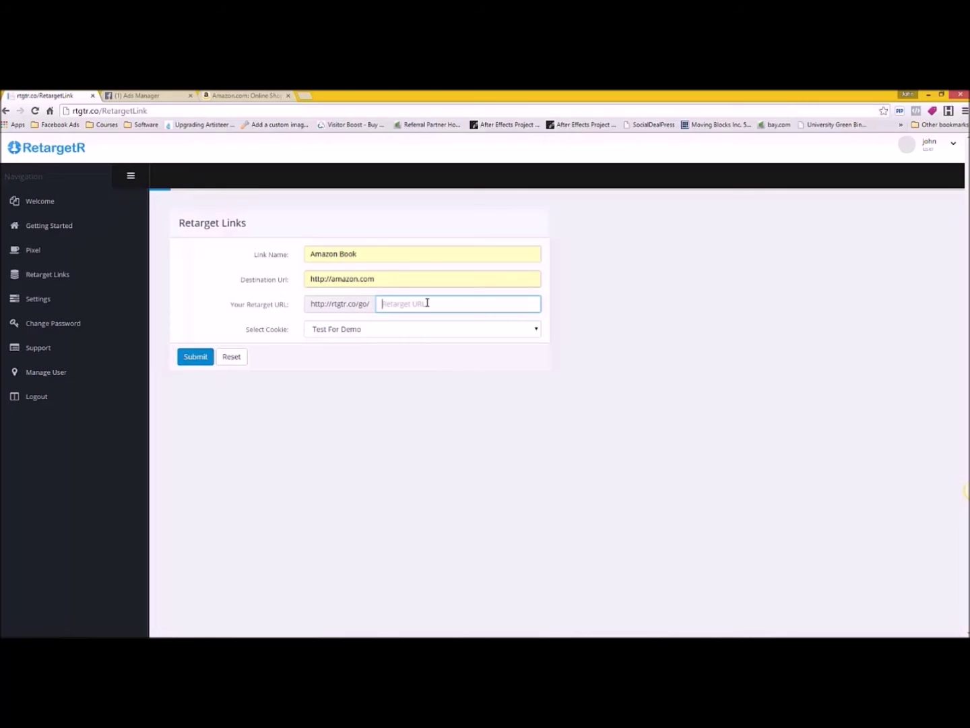
{"action": "type", "text": "zonbook"}
{"action": "left_click", "coordinate": [351, 329]}
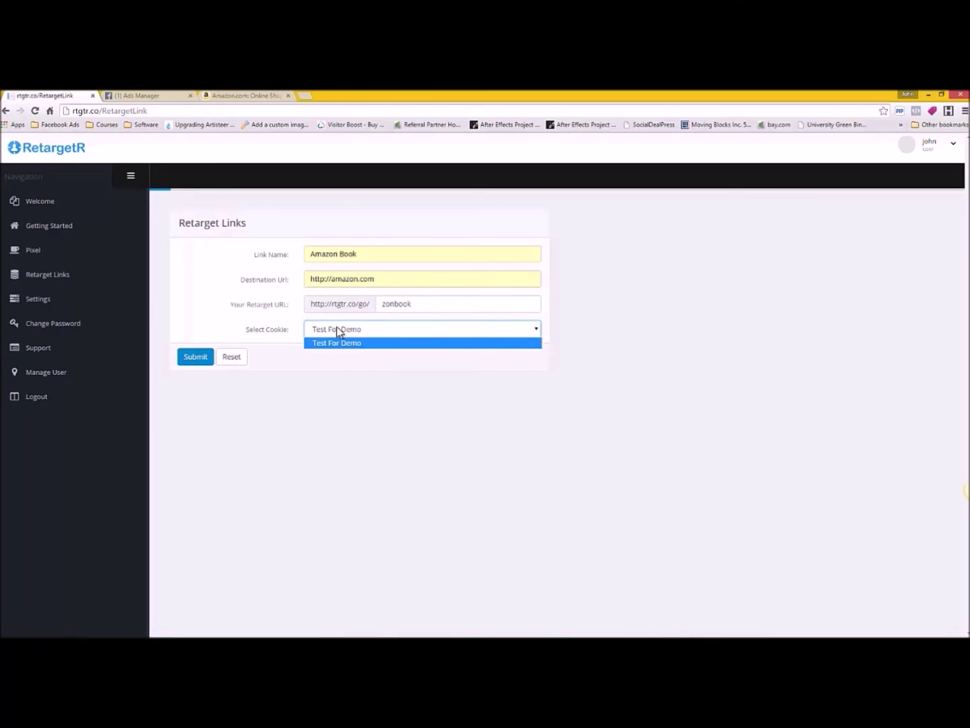
{"action": "left_click", "coordinate": [196, 359]}
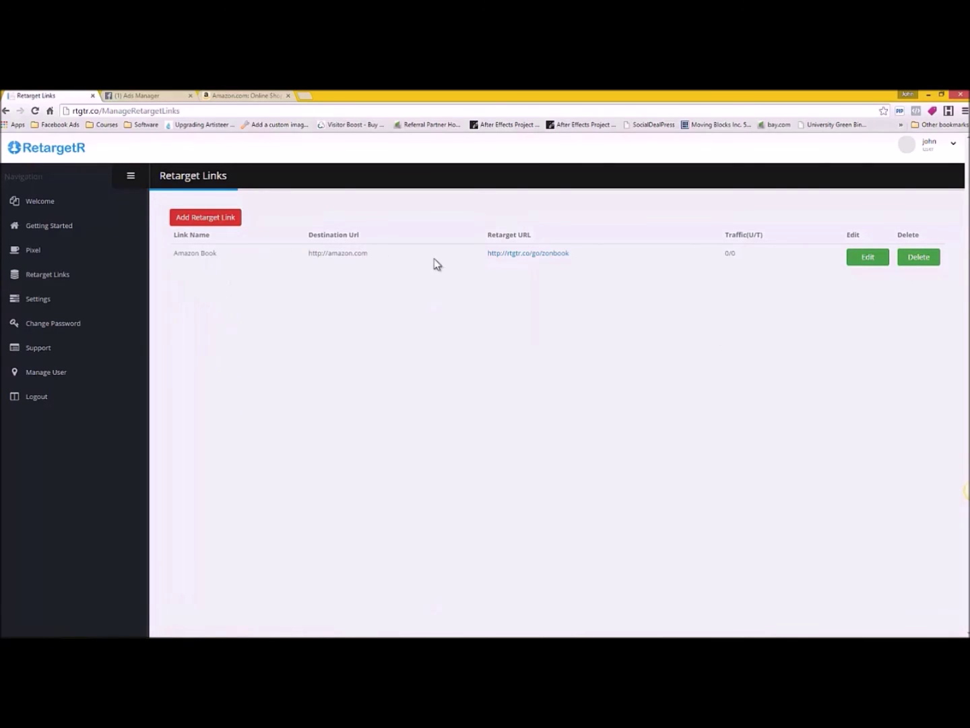
Step: Copy the Amazon Book link's retarget URL from the links list
{"action": "left_click_drag", "start_coordinate": [483, 253], "coordinate": [517, 283]}
{"action": "left_click", "coordinate": [575, 255]}
{"action": "left_click_drag", "start_coordinate": [575, 255], "coordinate": [493, 260]}
{"action": "right_click", "coordinate": [492, 260]}
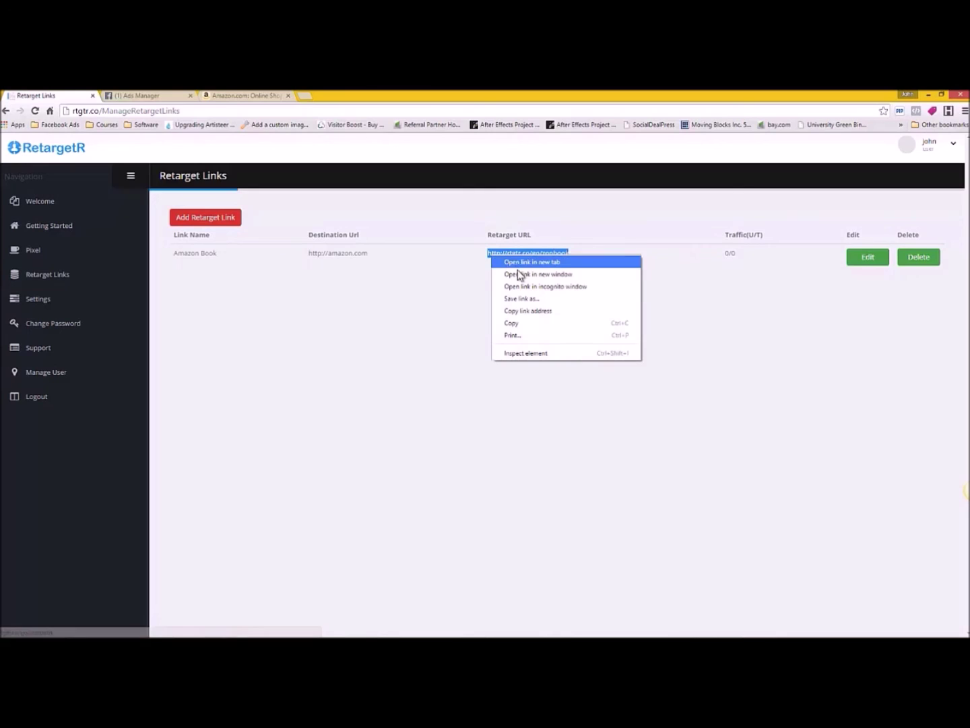
{"action": "left_click", "coordinate": [510, 314]}
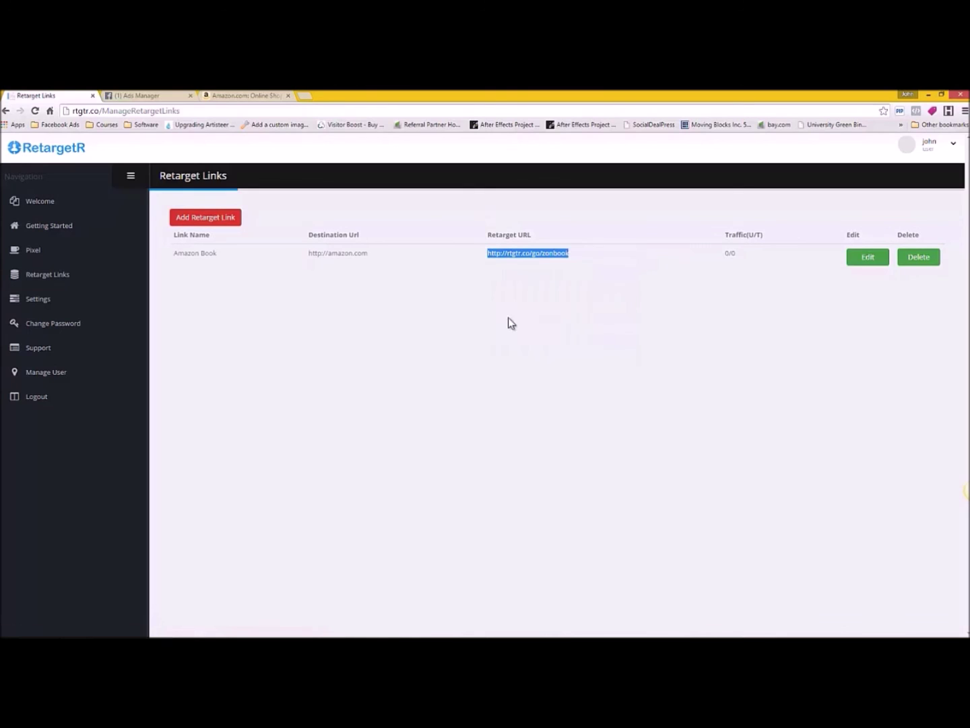
{"action": "left_click", "coordinate": [145, 96]}
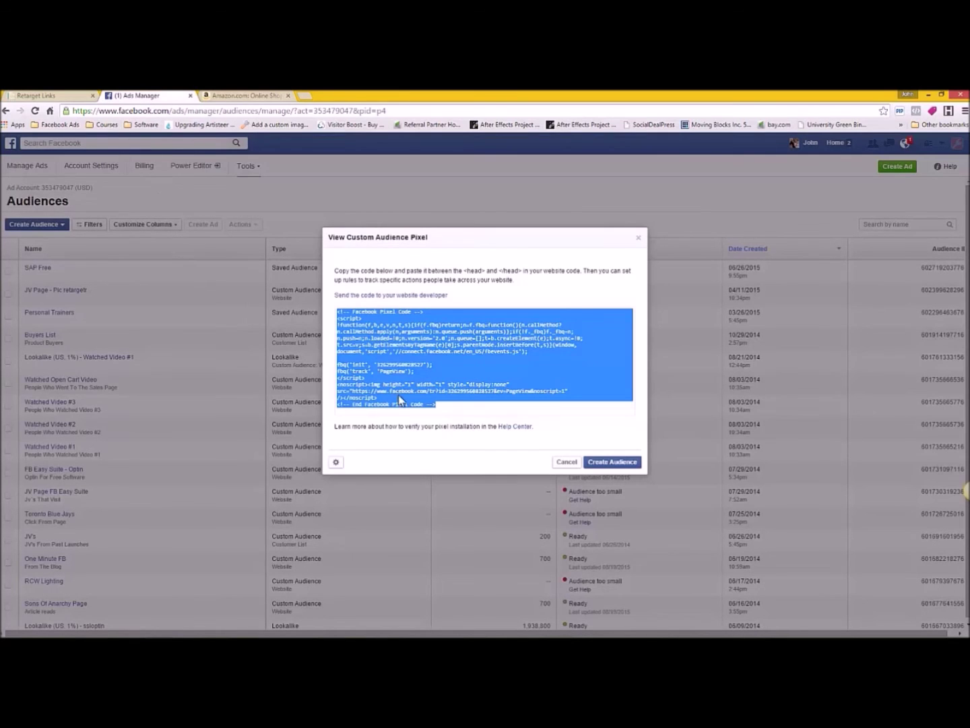
{"action": "left_click", "coordinate": [568, 461]}
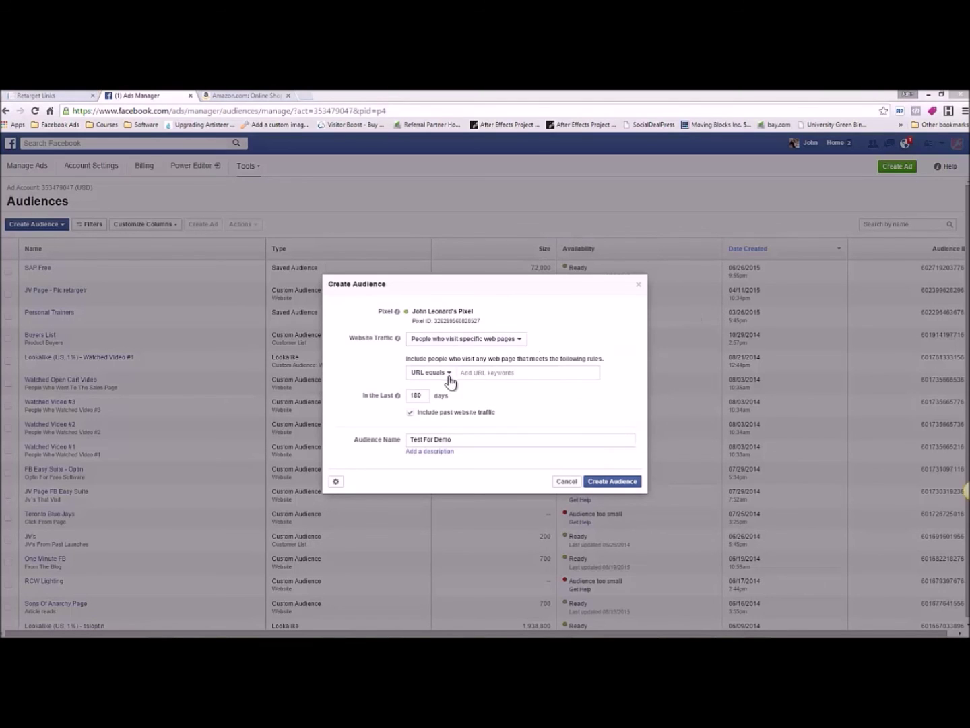
{"action": "right_click", "coordinate": [479, 371]}
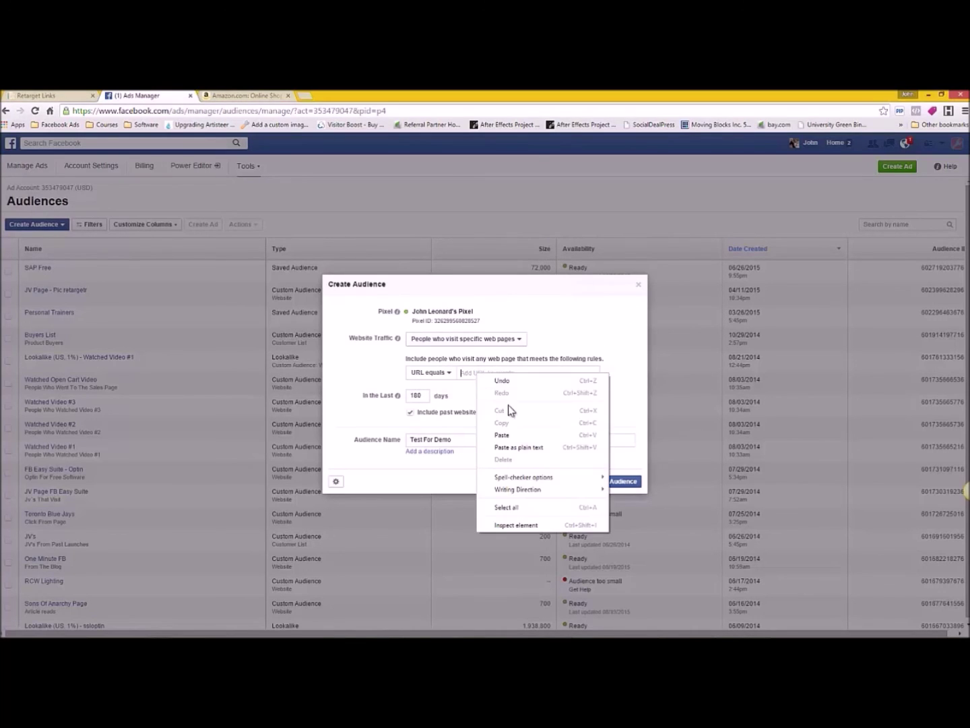
{"action": "left_click", "coordinate": [505, 434]}
{"action": "left_click", "coordinate": [542, 405]}
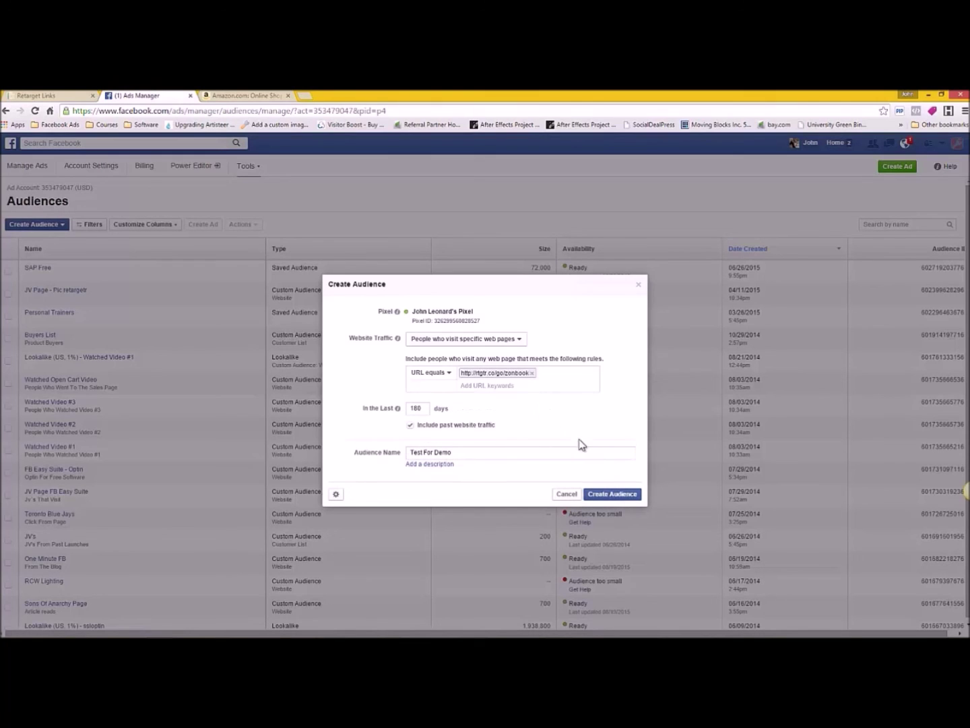
Step: Create the Test For Demo audience and view its details in the audience list
{"action": "left_click", "coordinate": [611, 494]}
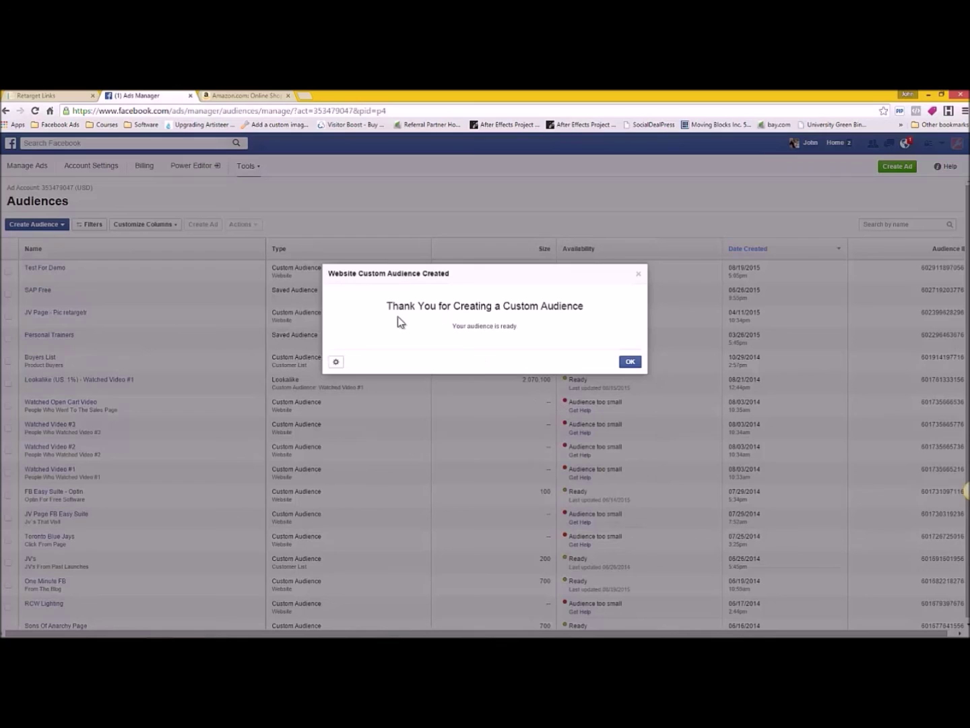
{"action": "left_click", "coordinate": [629, 363]}
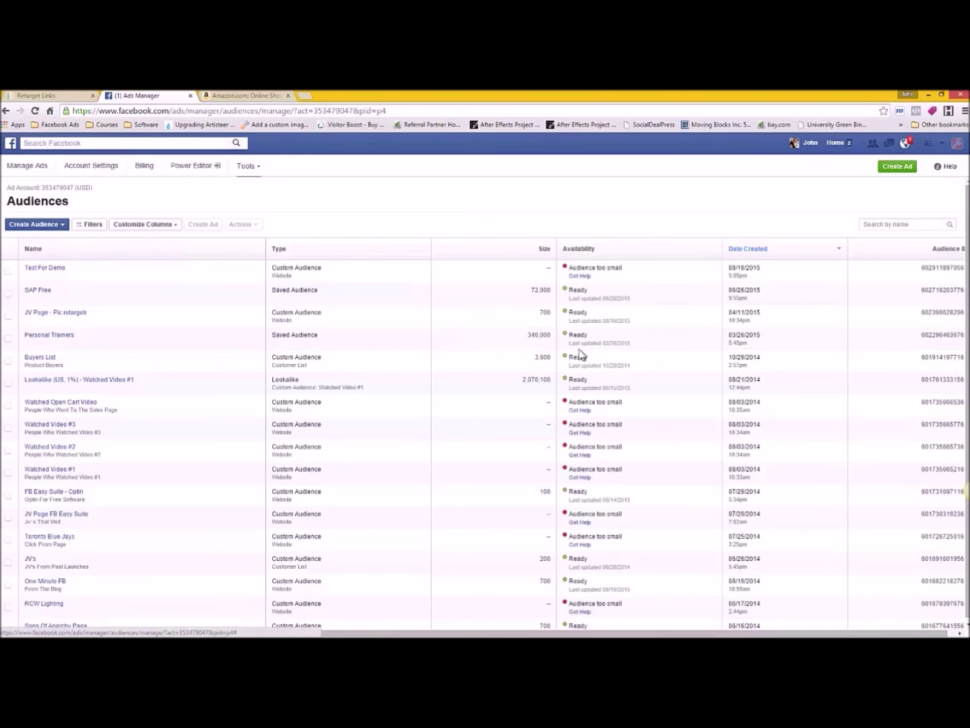
{"action": "mouse_move", "coordinate": [81, 270]}
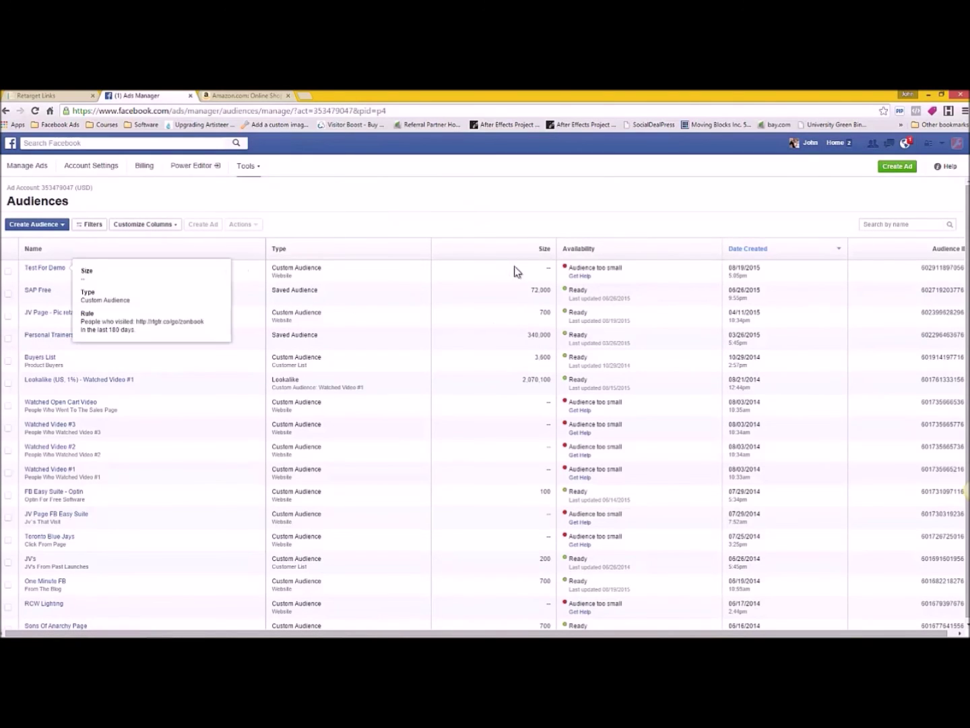